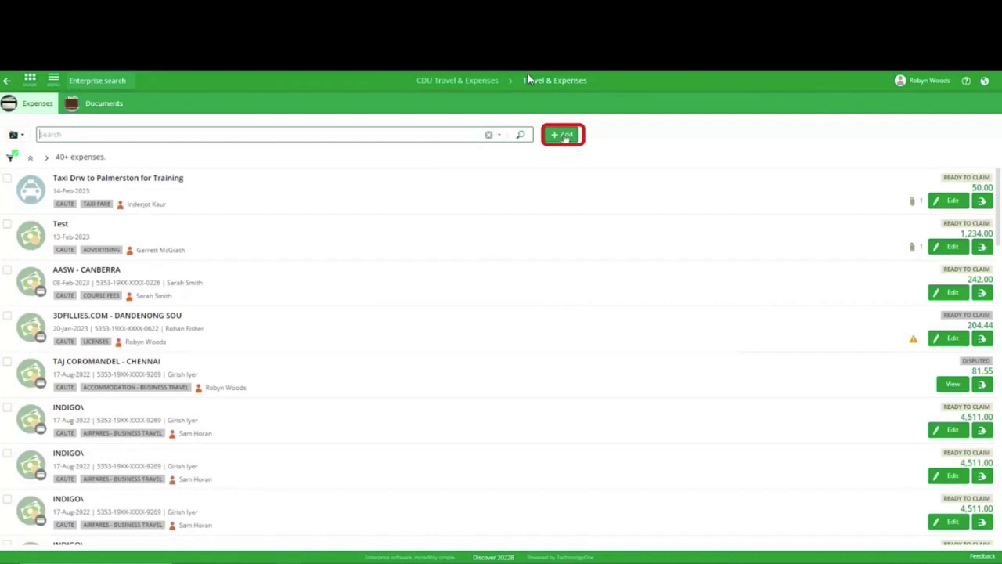
Start a new expense document and choose the claimant user.
click(566, 138)
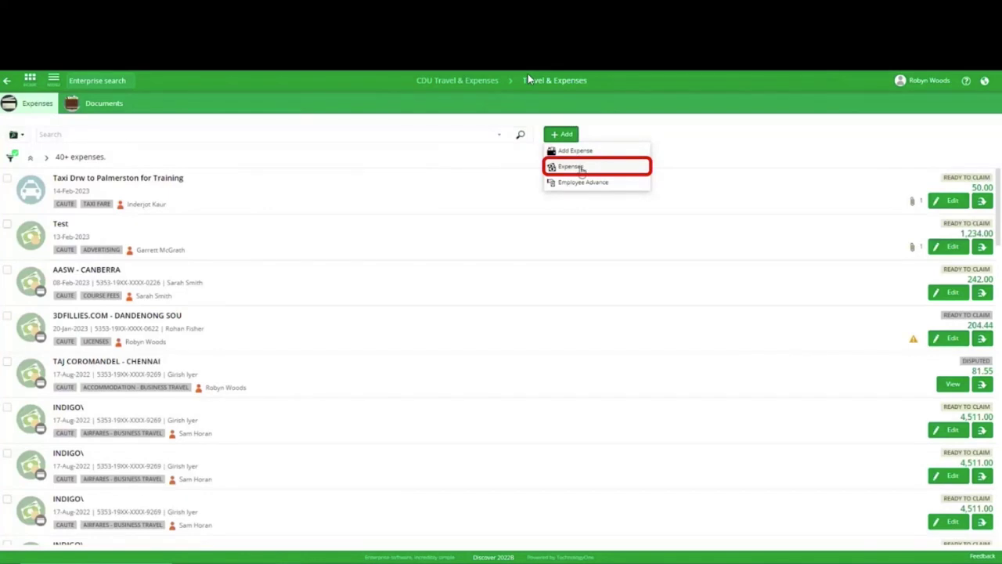
click(581, 169)
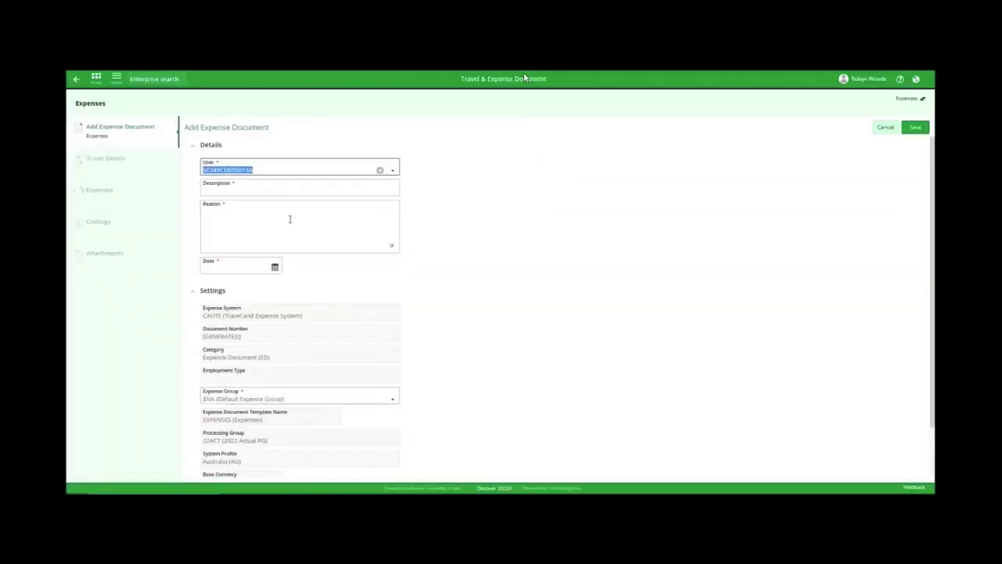
click(393, 170)
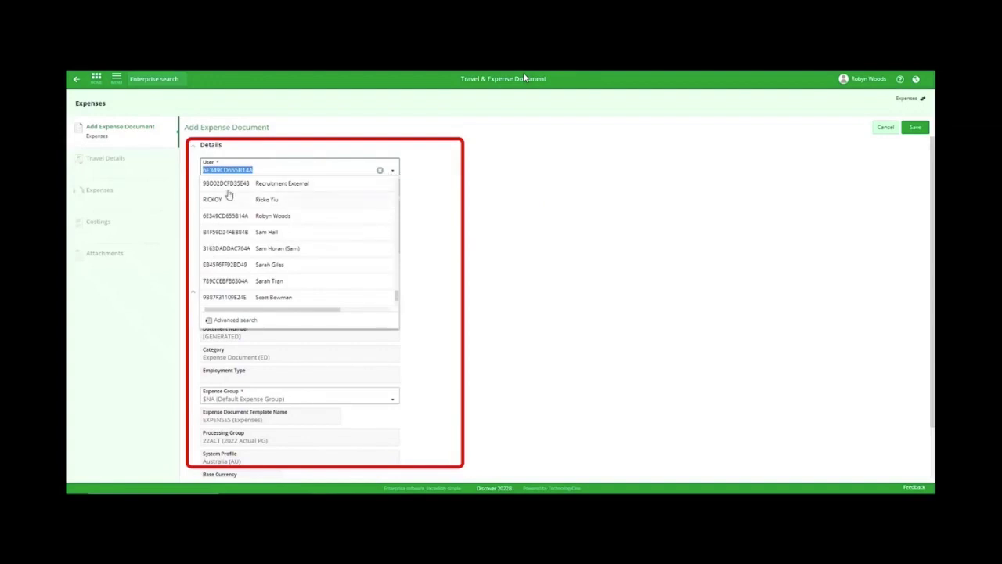
click(189, 161)
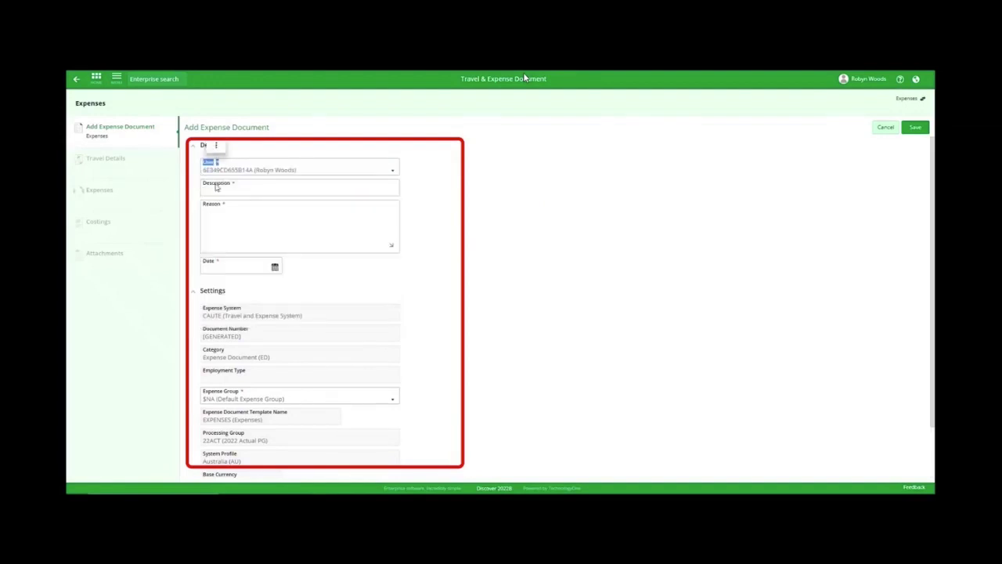
Enter 'Flowers for Board Room' as description and reason, date it 21-Feb-2023, and save.
click(253, 190)
text(Flowers for Board Room)
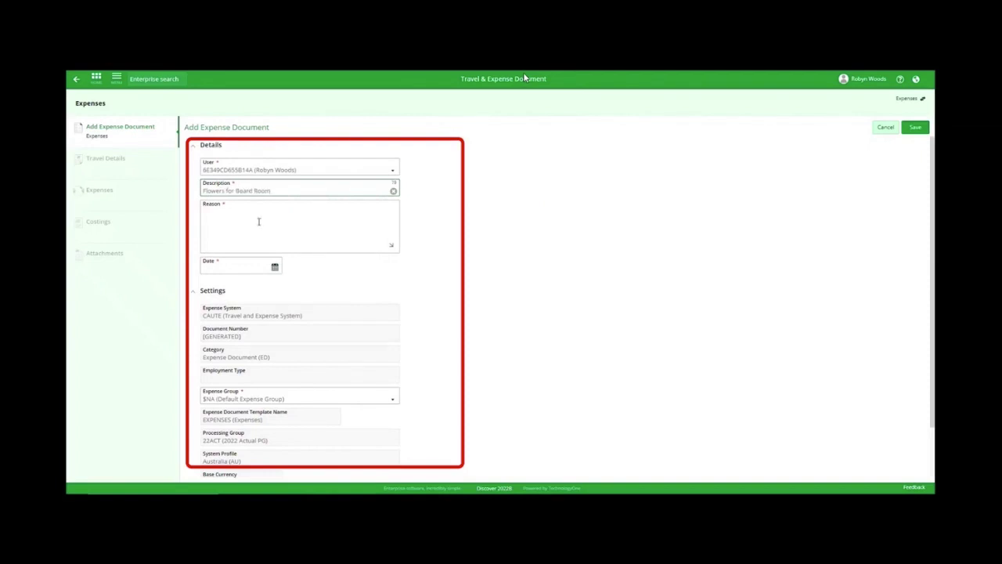
click(258, 222)
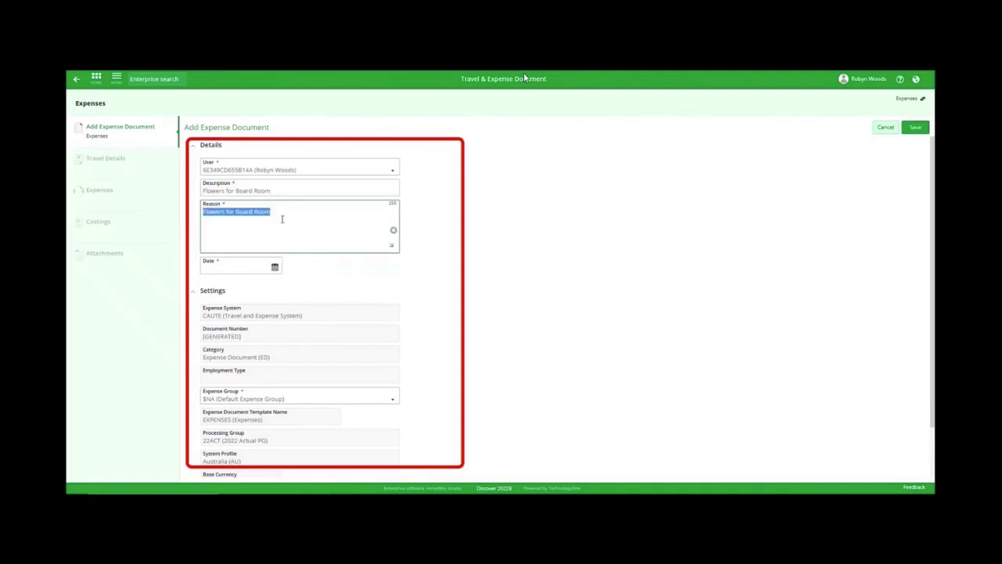
click(276, 267)
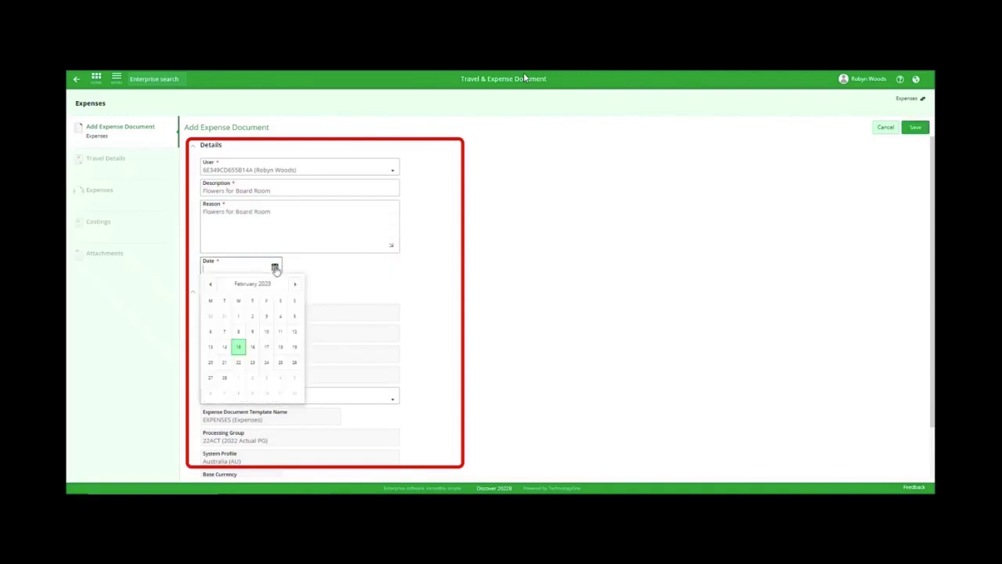
click(224, 365)
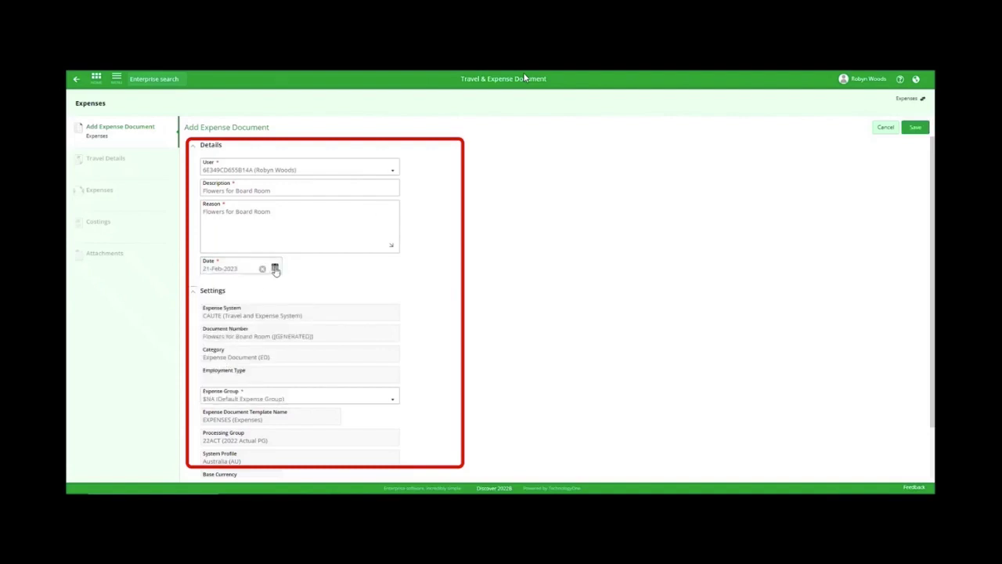
scroll(415, 404, down, 1)
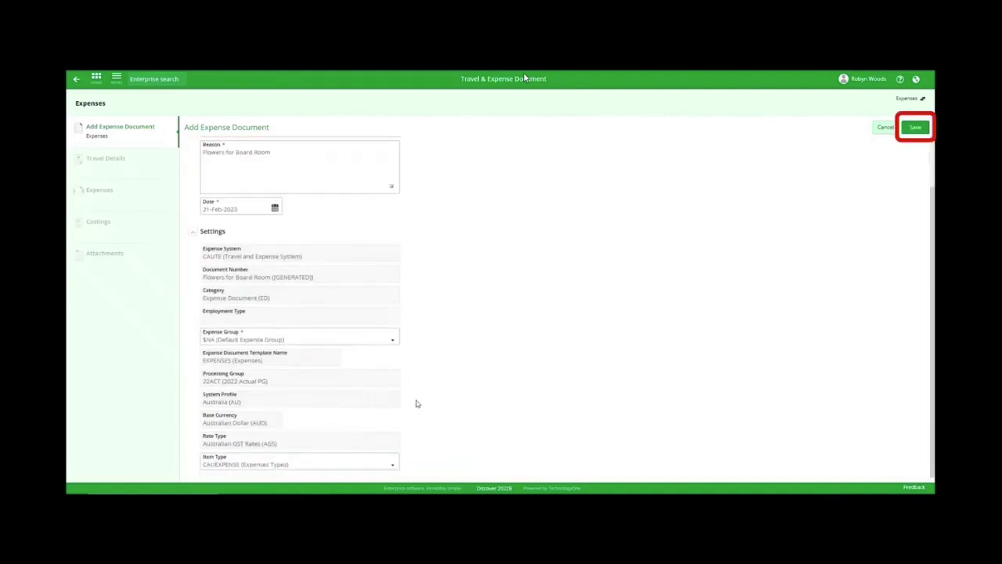
click(915, 127)
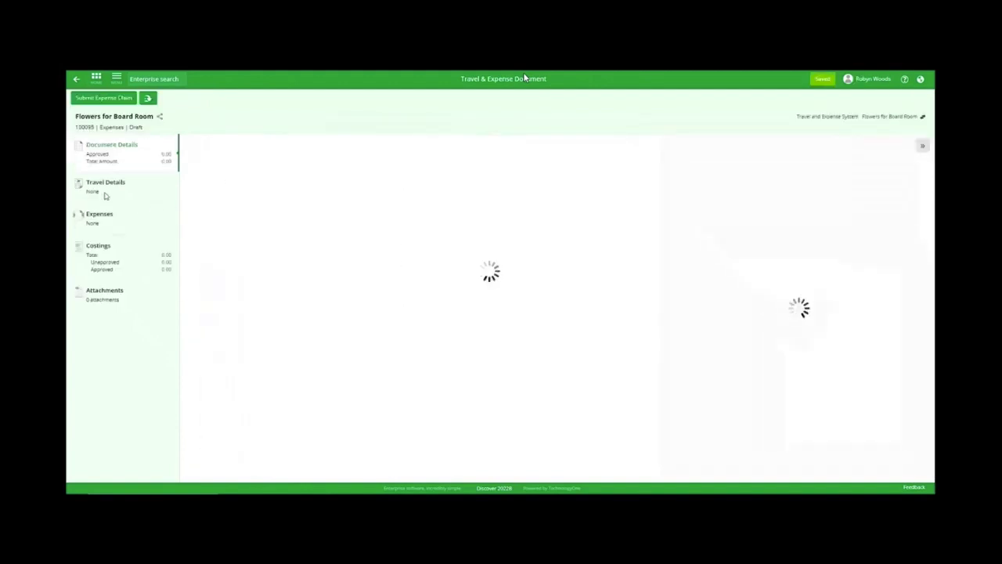
In the claim's Expenses section, add a General Expense line.
click(104, 223)
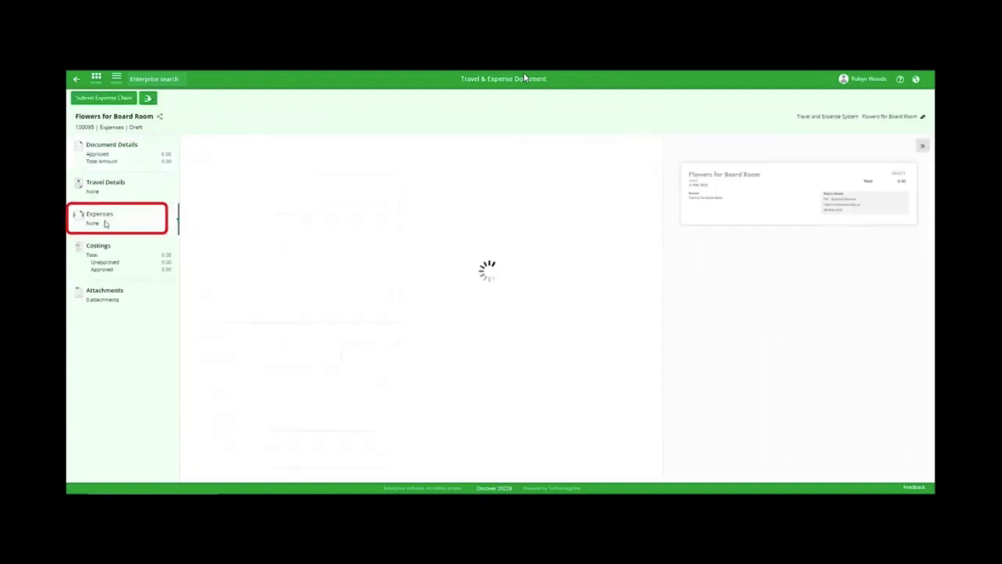
click(643, 146)
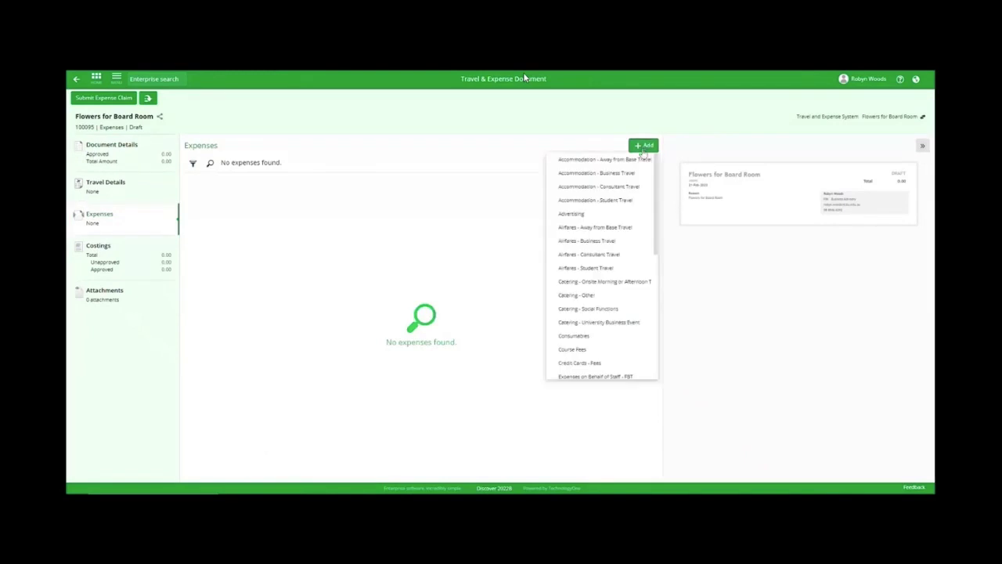
scroll(593, 327, down, 3)
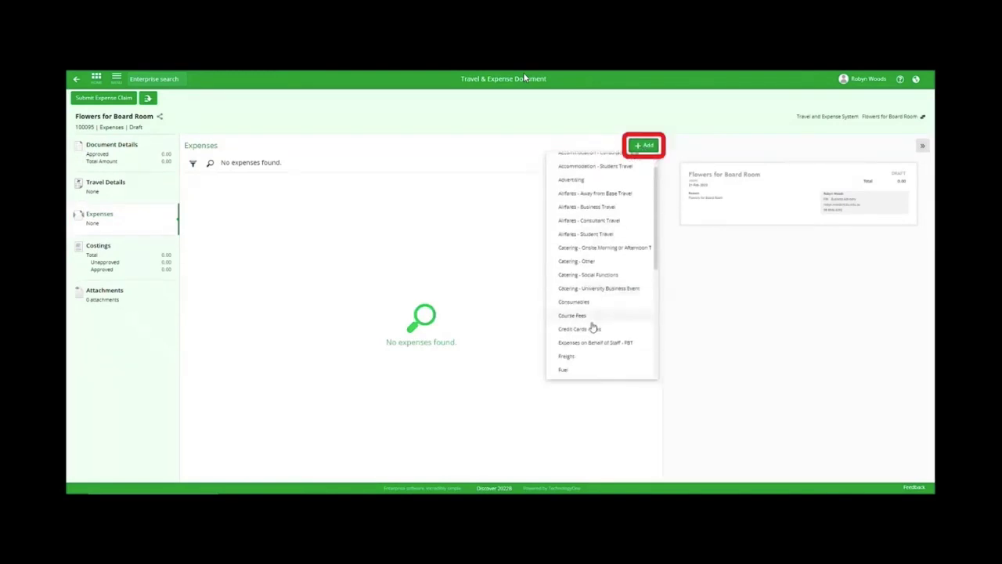
click(591, 317)
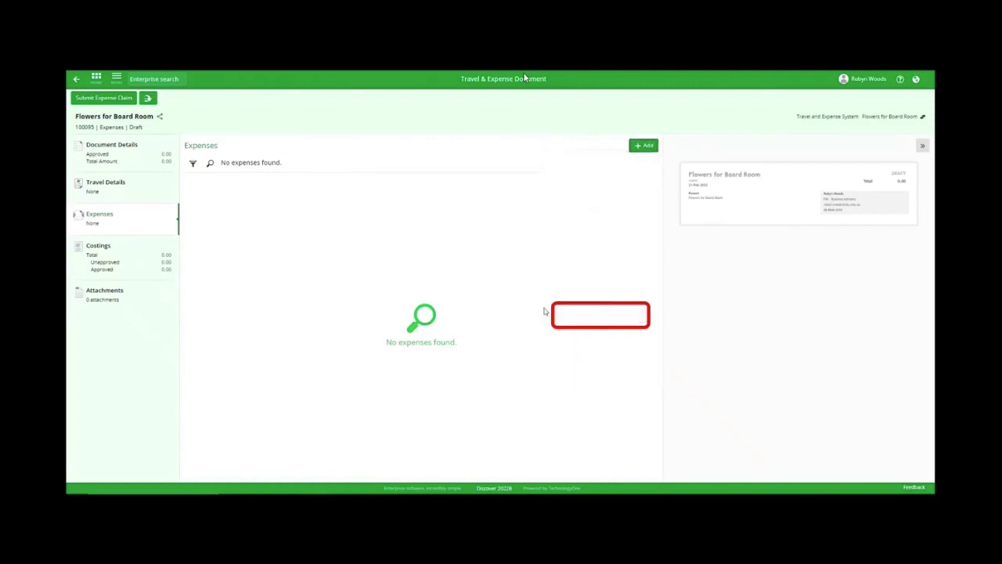
Date the expense line 16-Feb-2023, paste the Flowers for Board Room description, and enter total 25.
click(275, 201)
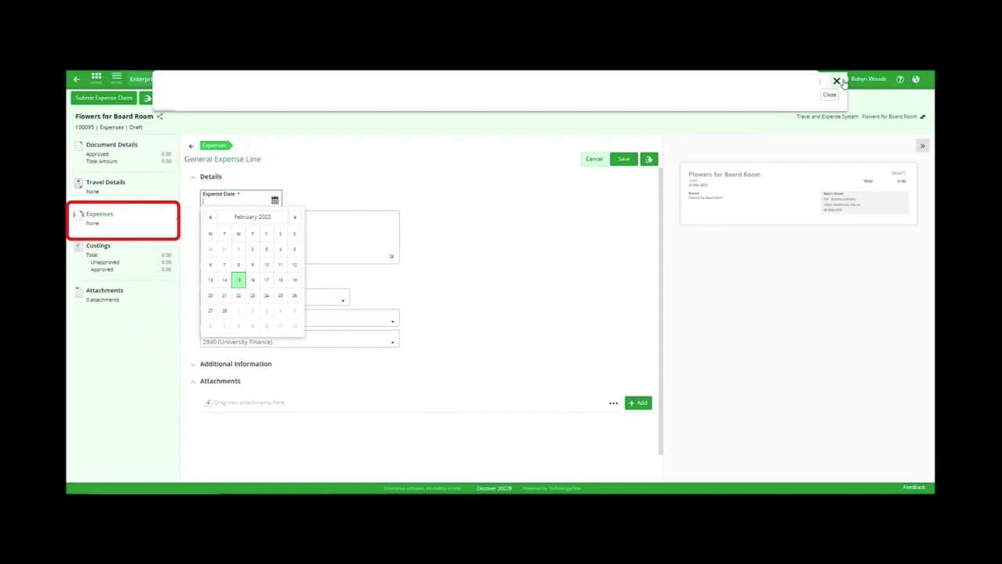
click(835, 82)
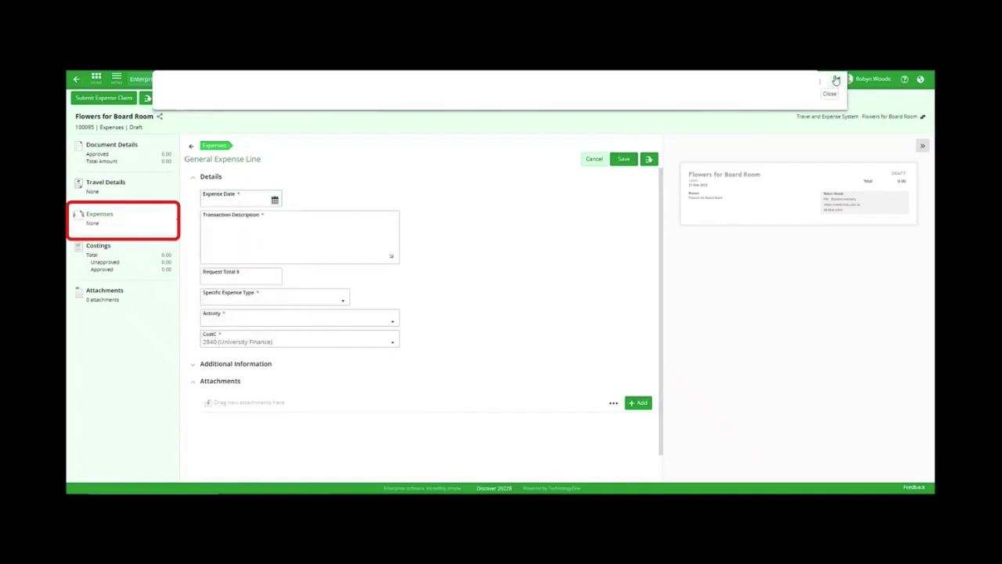
click(275, 200)
click(253, 281)
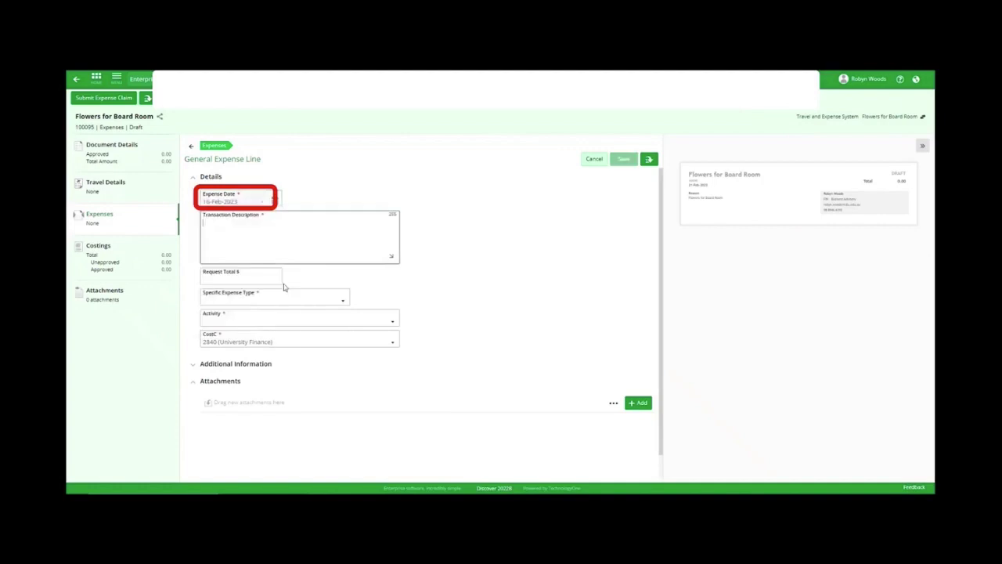
text(Flowers for Board Room)
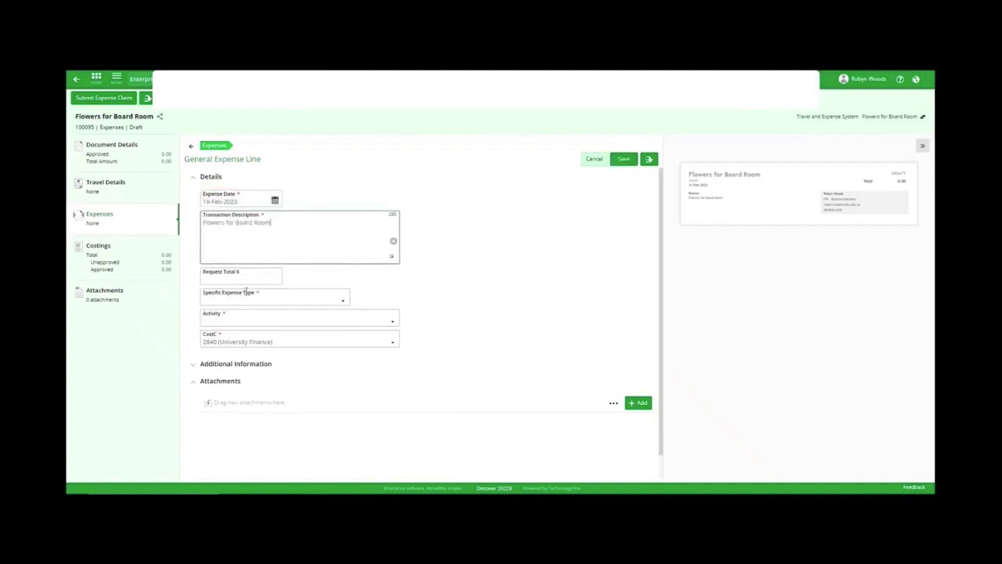
click(235, 278)
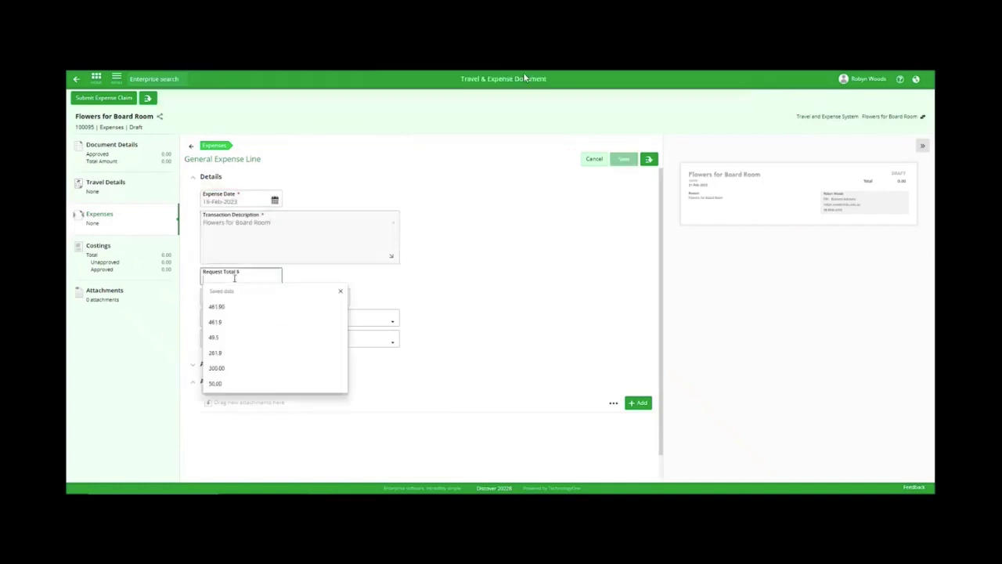
text(25)
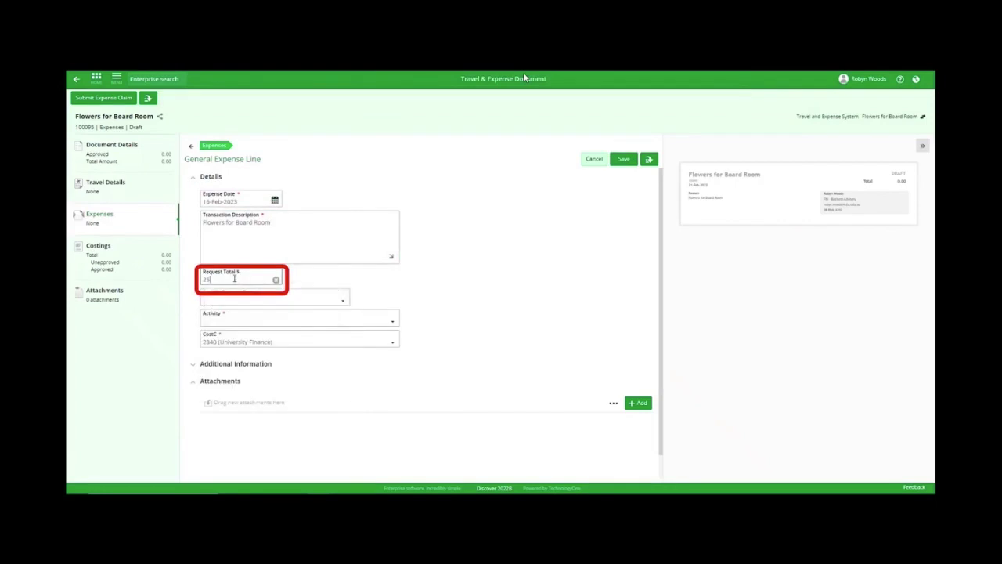
Filter the Specific Expense Type list by typing 's' and scroll through it.
click(343, 300)
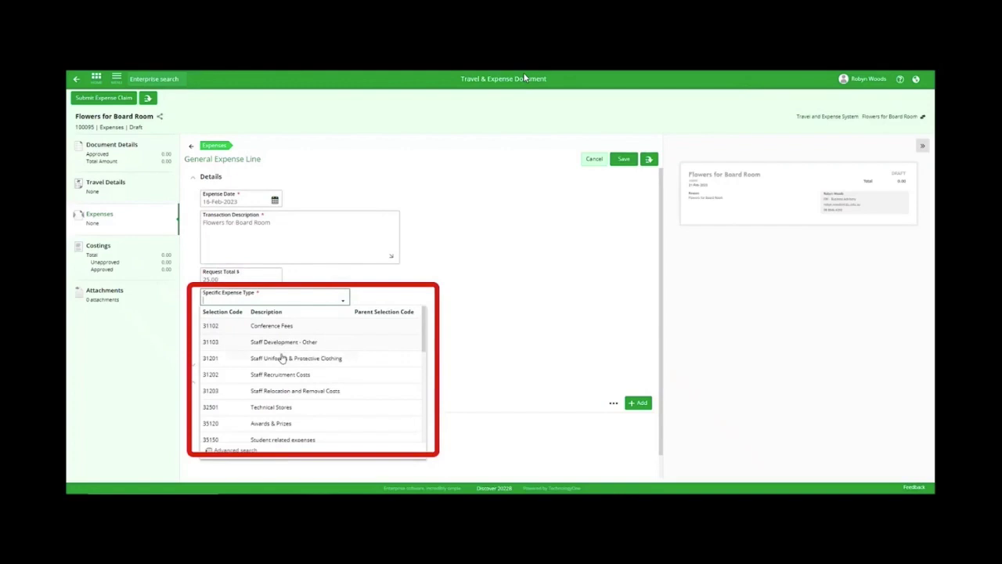
text(s)
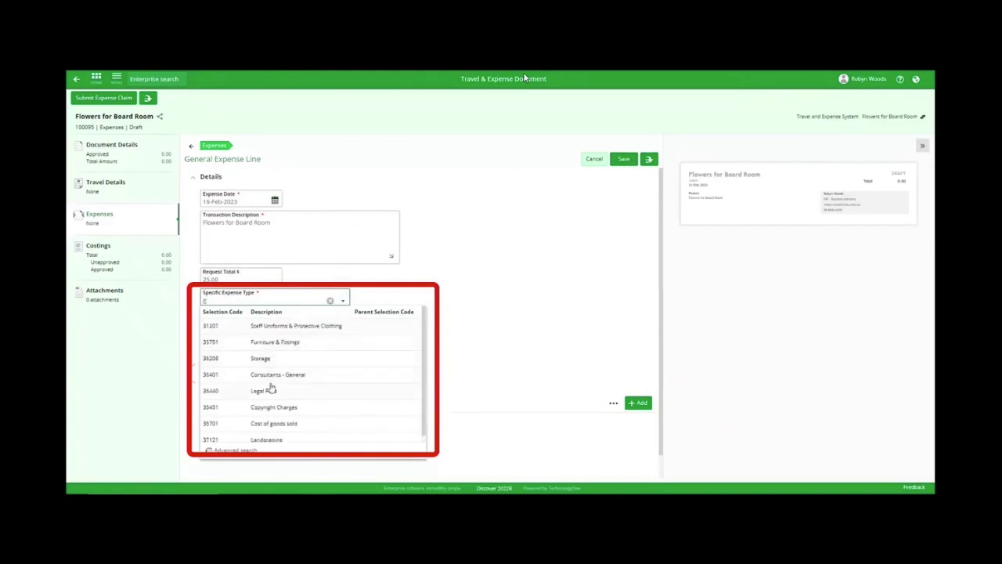
scroll(272, 386, down, 1)
scroll(272, 391, down, 1)
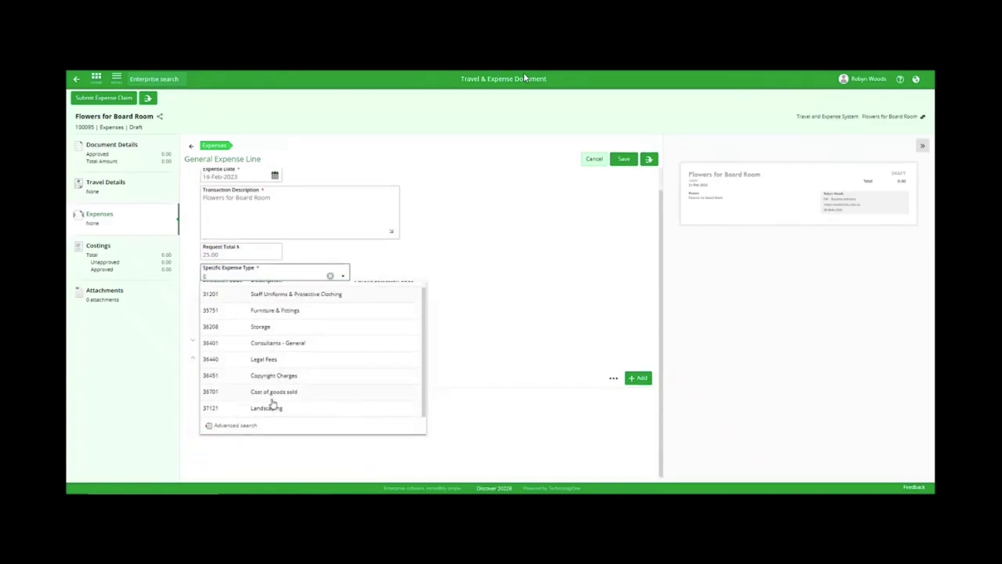
Run an Advanced search of expense types for 'general' to get 35751 Furniture & Fittings.
click(232, 425)
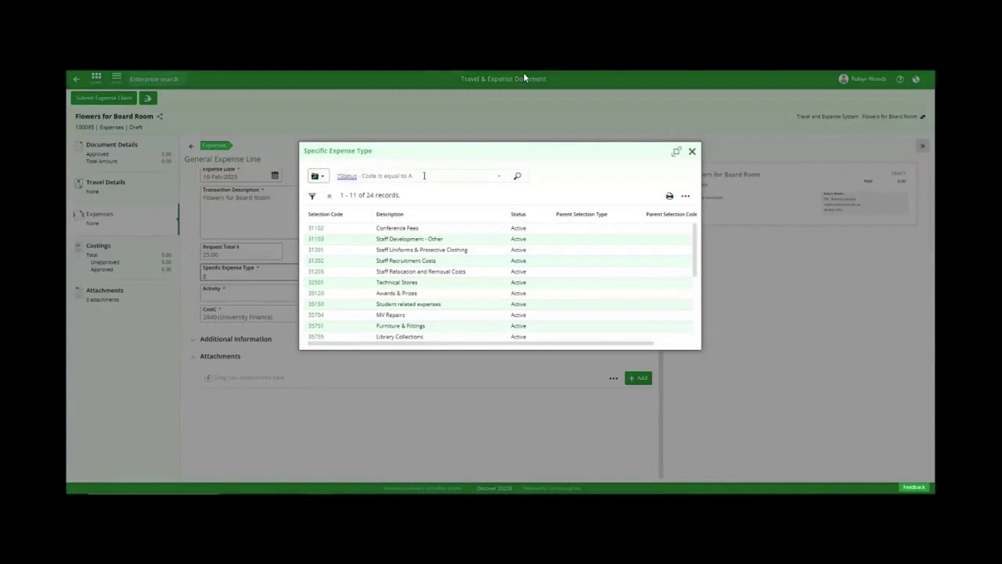
text(i)
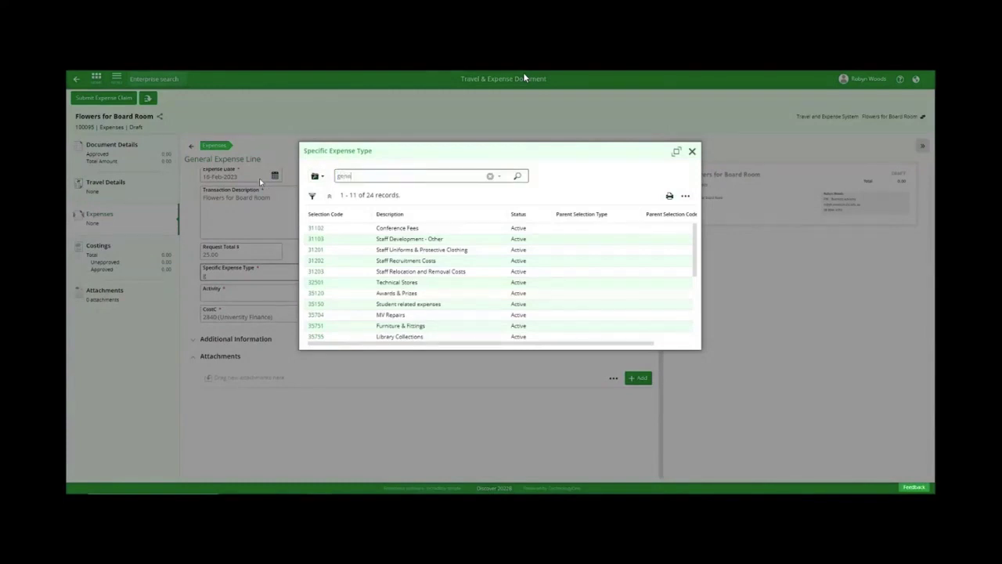
text(eneral)
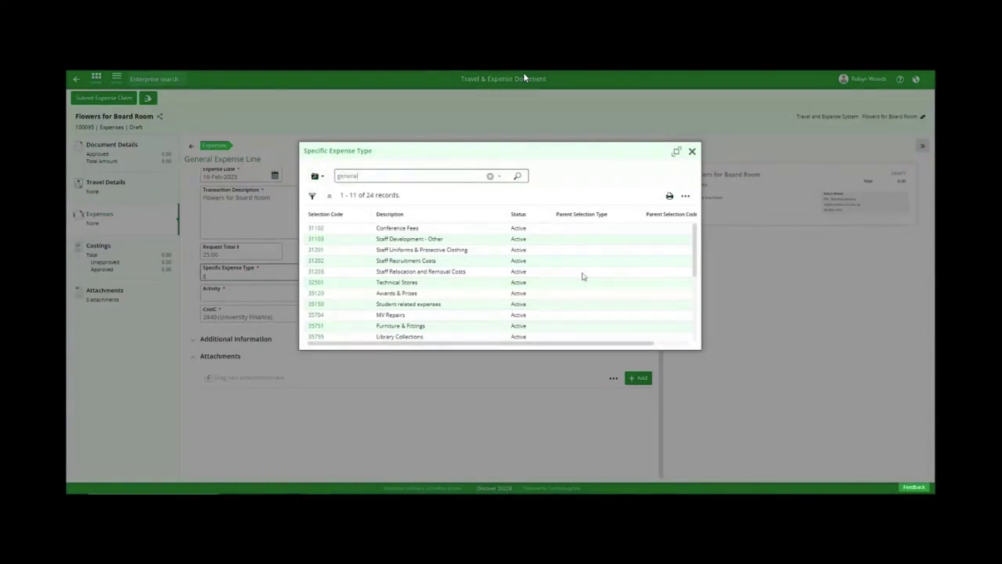
key(Return)
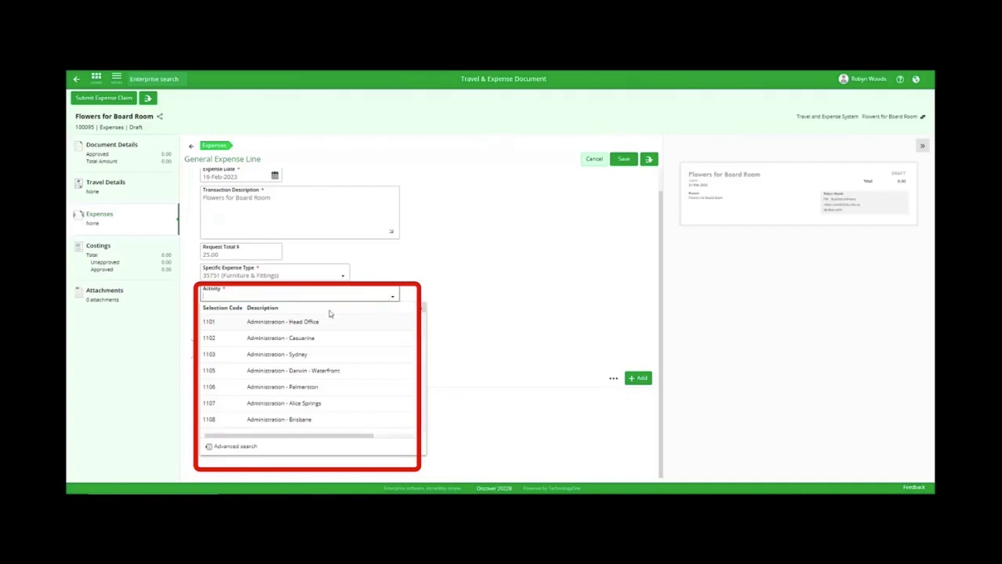
Set Activity to 1101 Administration - Head Office, keeping CostC 2840, and show attachment options.
click(302, 322)
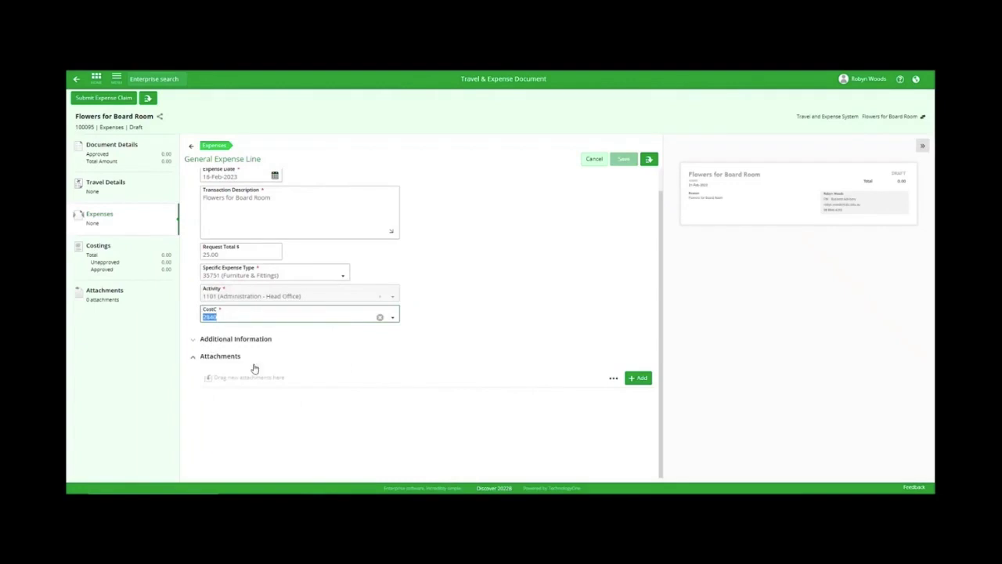
click(642, 379)
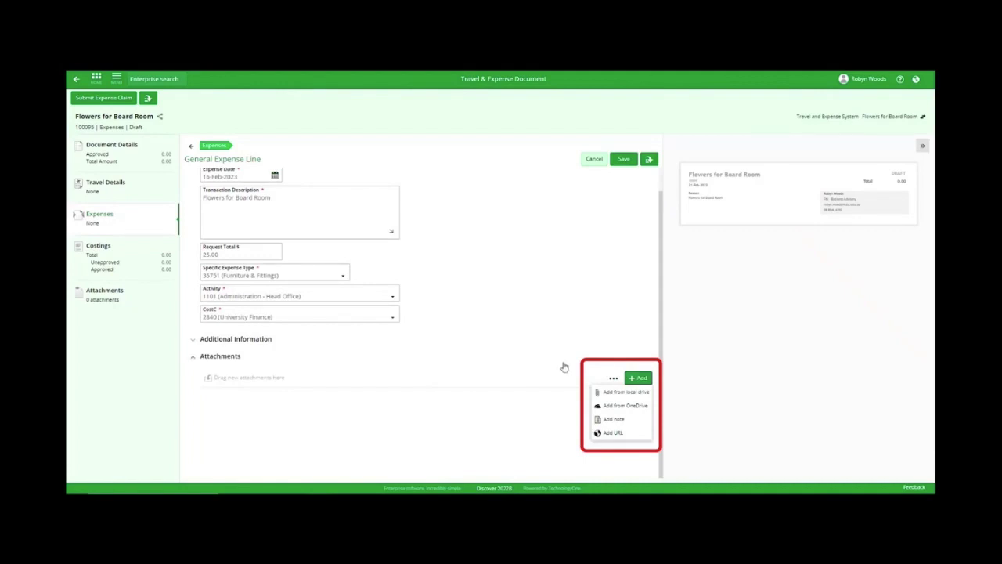
Attach 'TEMPLATE for asset or Portable & attractive item .docx' from the local drive and save the line.
click(627, 395)
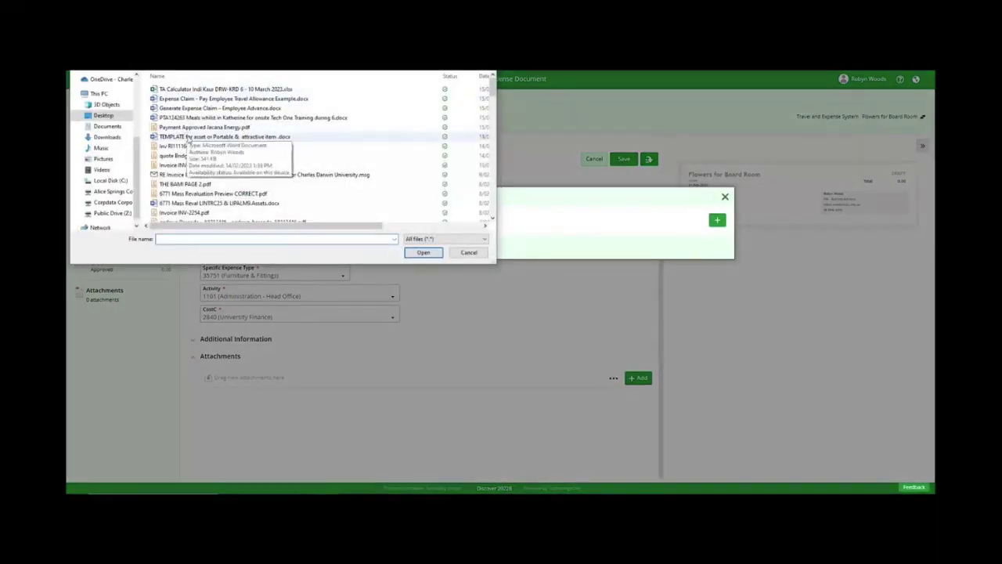
double_click(188, 137)
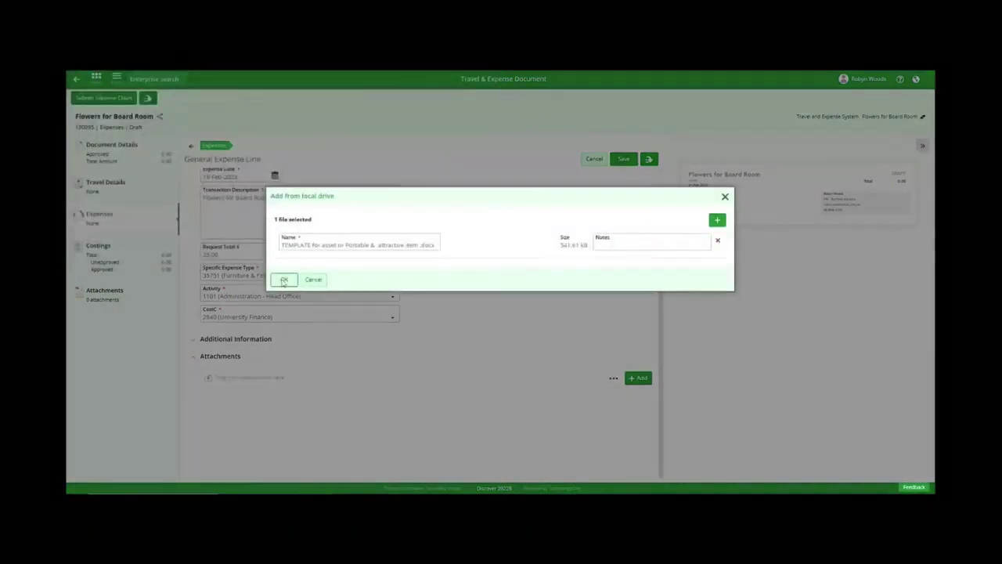
click(283, 280)
click(623, 159)
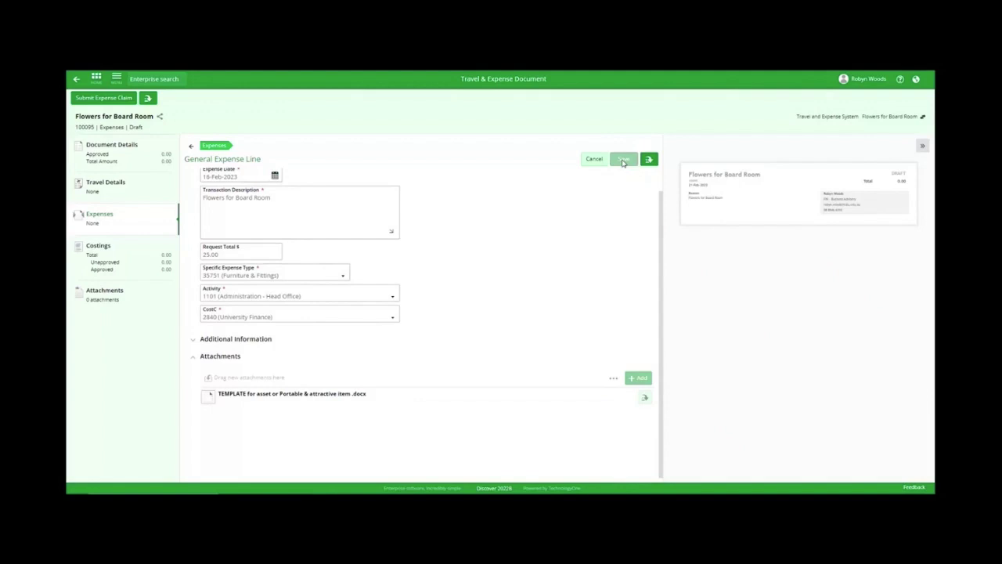
Edit the costing line to GST Inclusive, amount 25.00 (2.27 GST, 22.73 exclusive), and save.
click(102, 262)
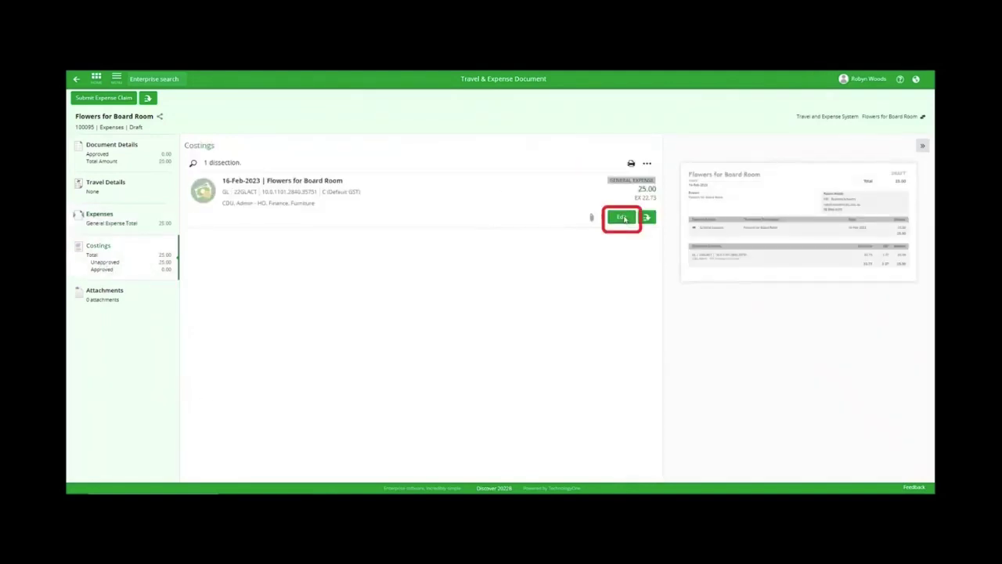
click(624, 218)
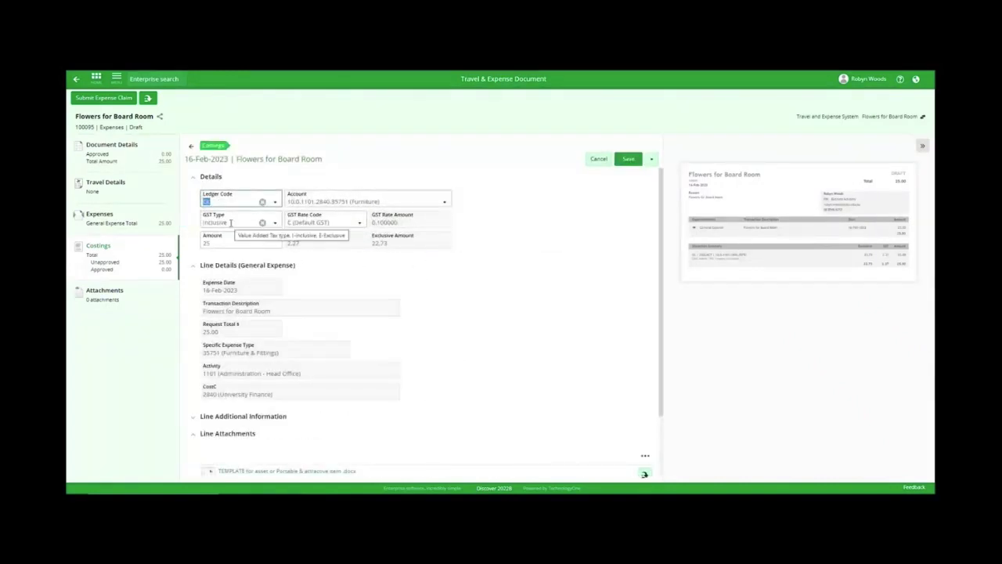
click(205, 223)
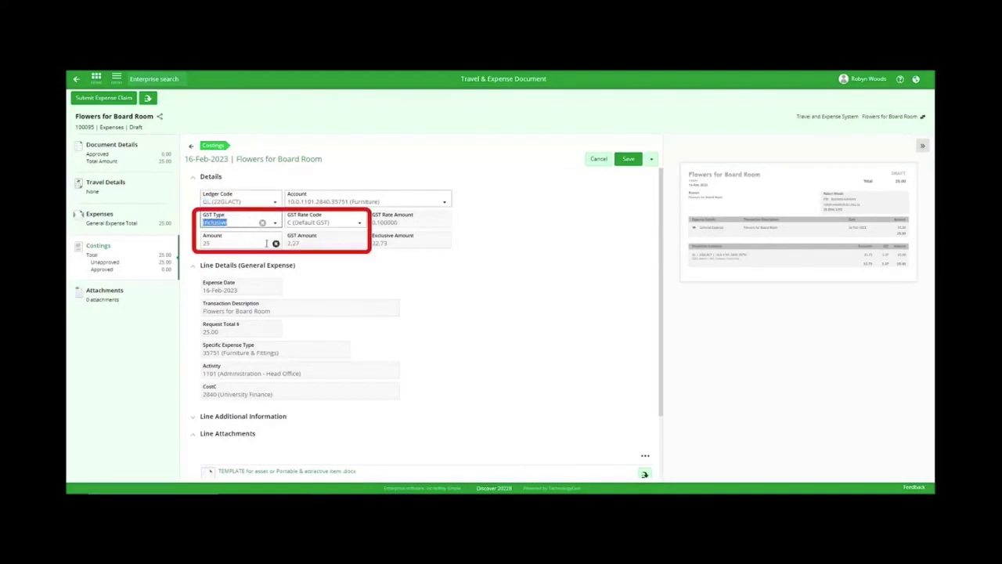
click(219, 241)
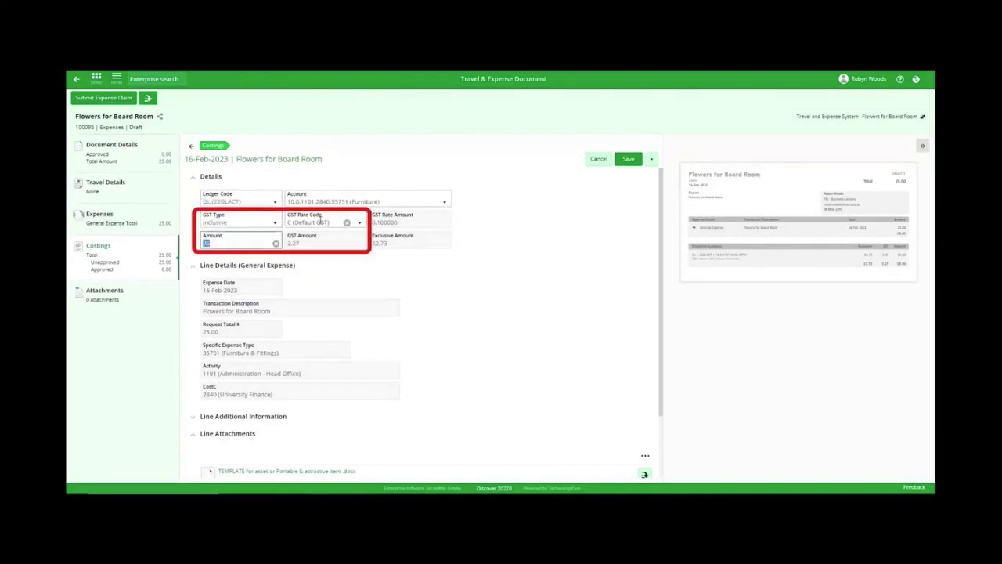
click(330, 220)
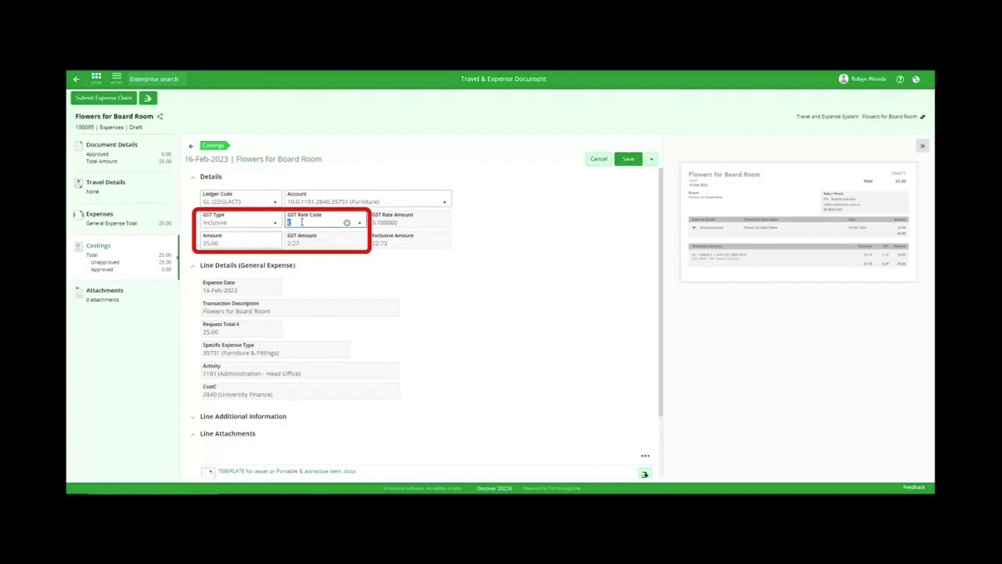
click(467, 290)
scroll(236, 332, down, 1)
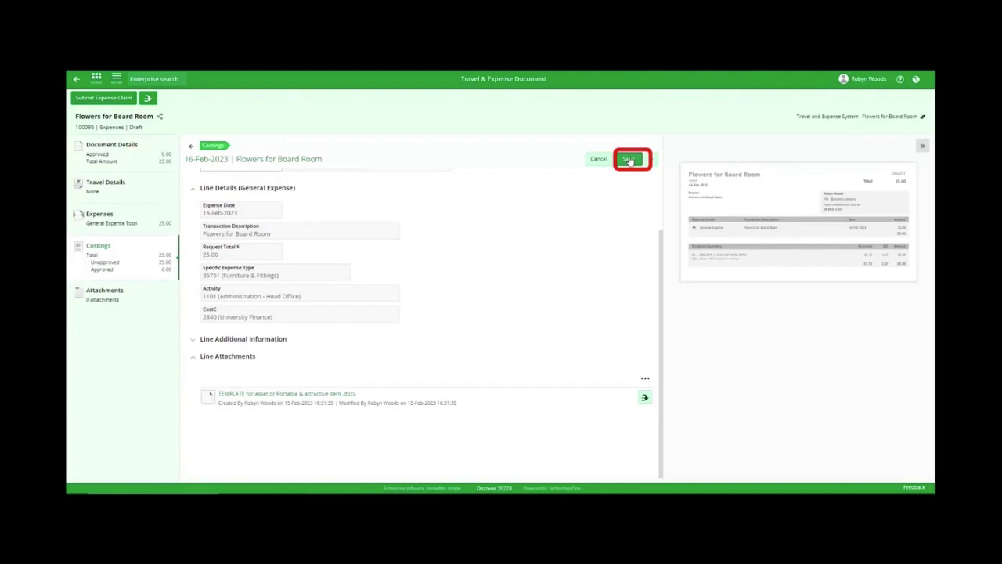
click(630, 160)
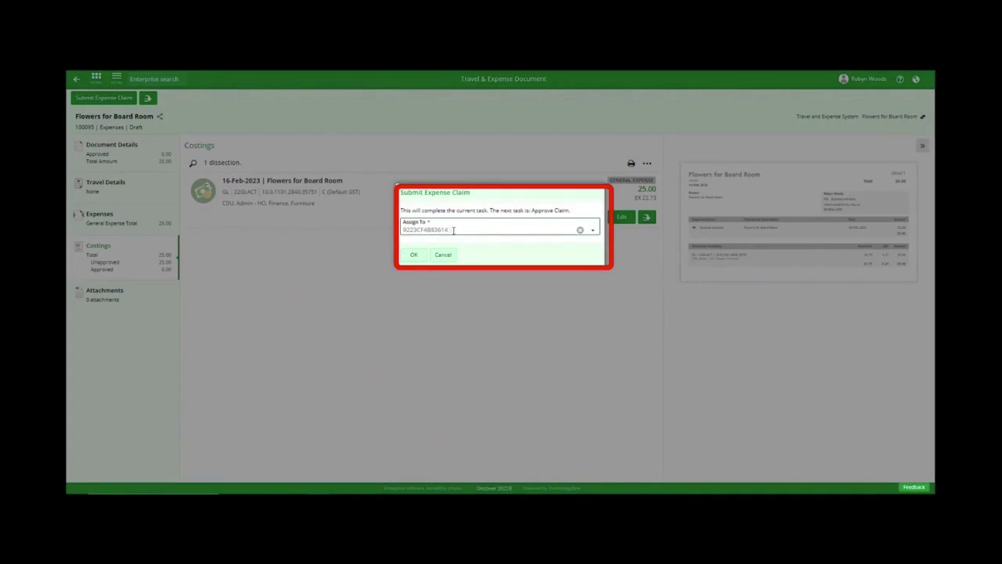
Assign the claim to the approver and confirm the submission.
click(454, 229)
click(446, 254)
click(414, 255)
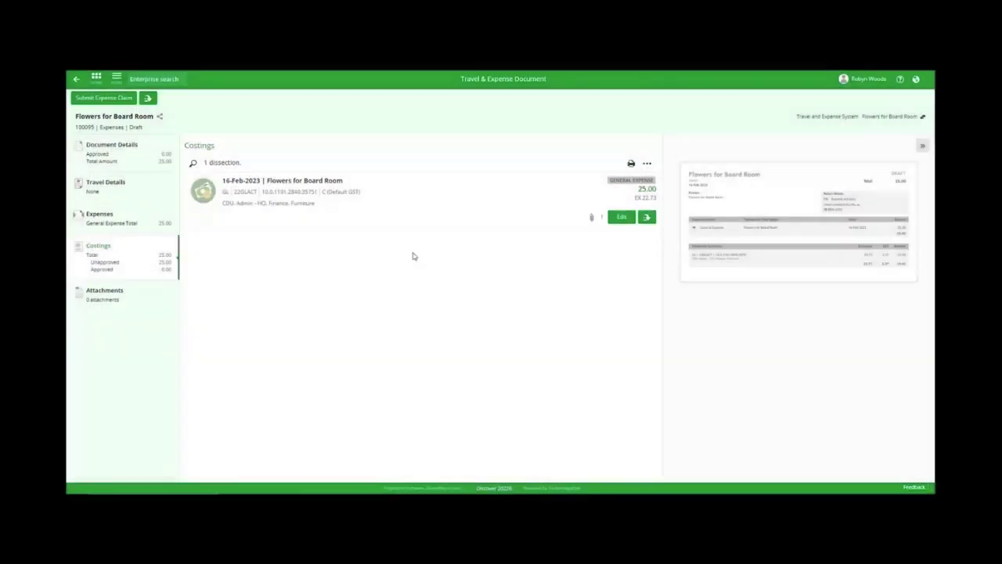
Return to the Documents list showing Flowers for Board Room awaiting approval at 25.00.
click(100, 99)
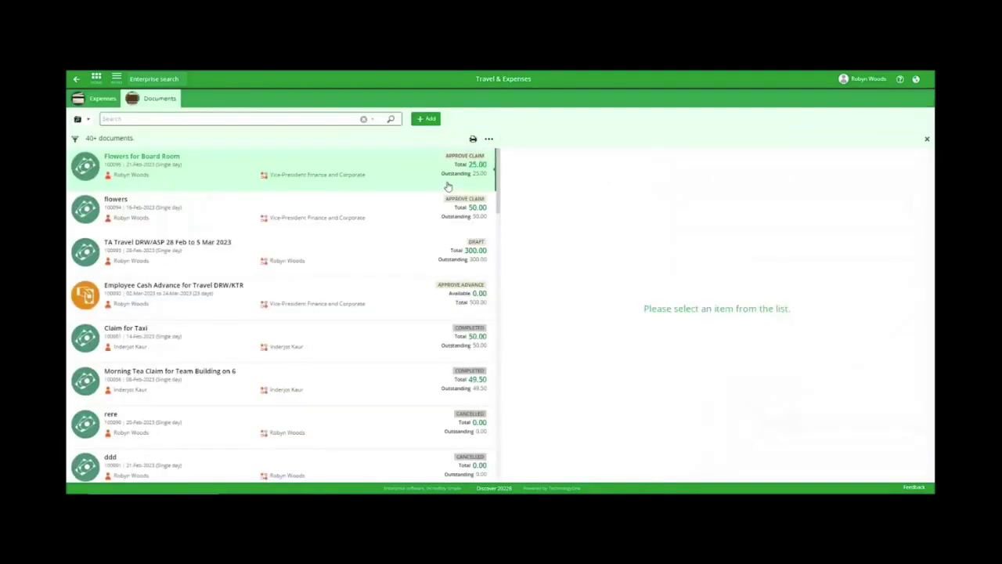